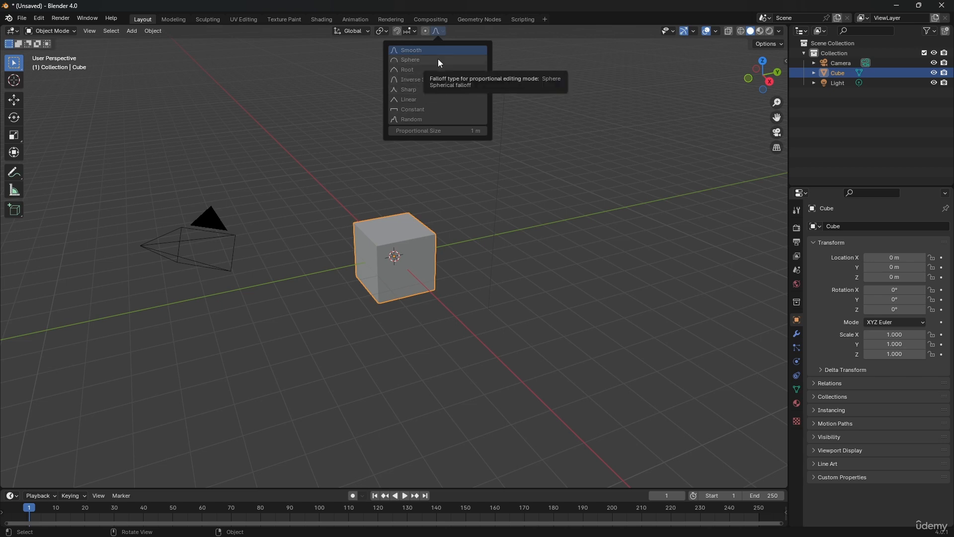
# Delete the default cube and add a UV sphere at the scene's center
pyautogui.click(439, 34)
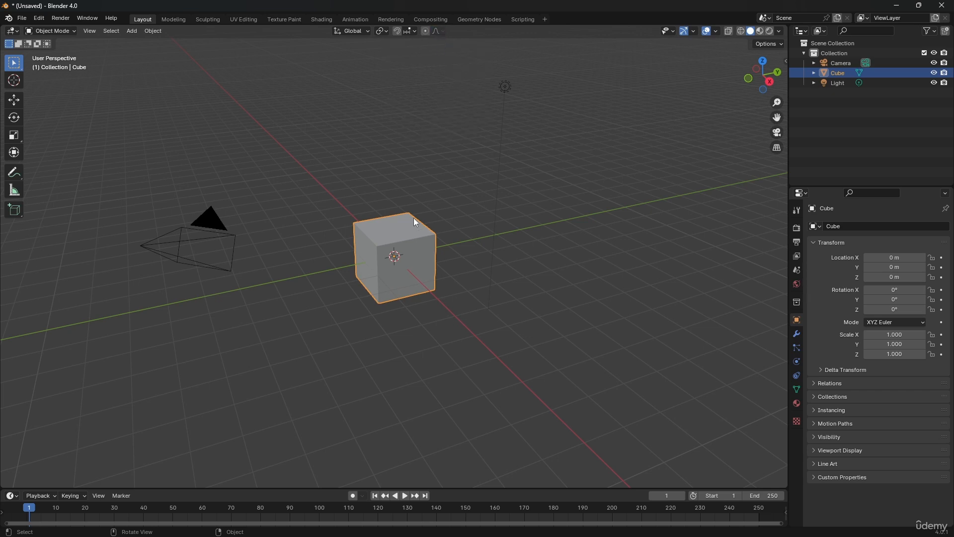
pyautogui.press('Delete')
pyautogui.hotkey('shift', 'a')
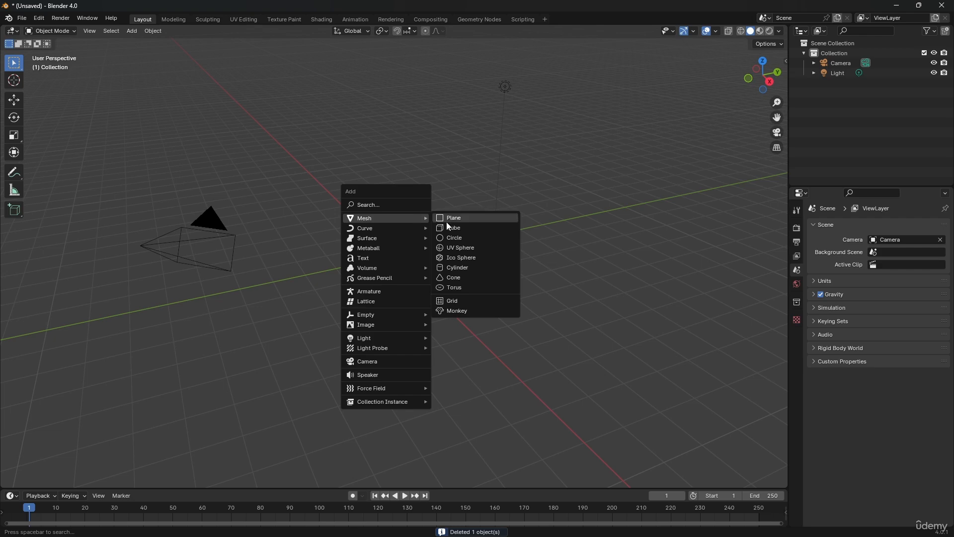
pyautogui.click(461, 247)
pyautogui.scroll(4, 406, 228)
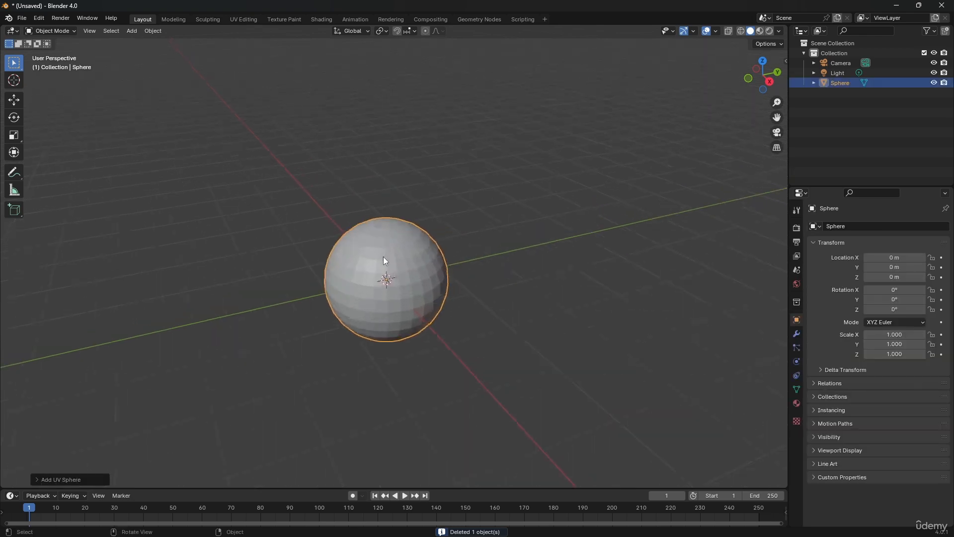
pyautogui.scroll(4, 383, 257)
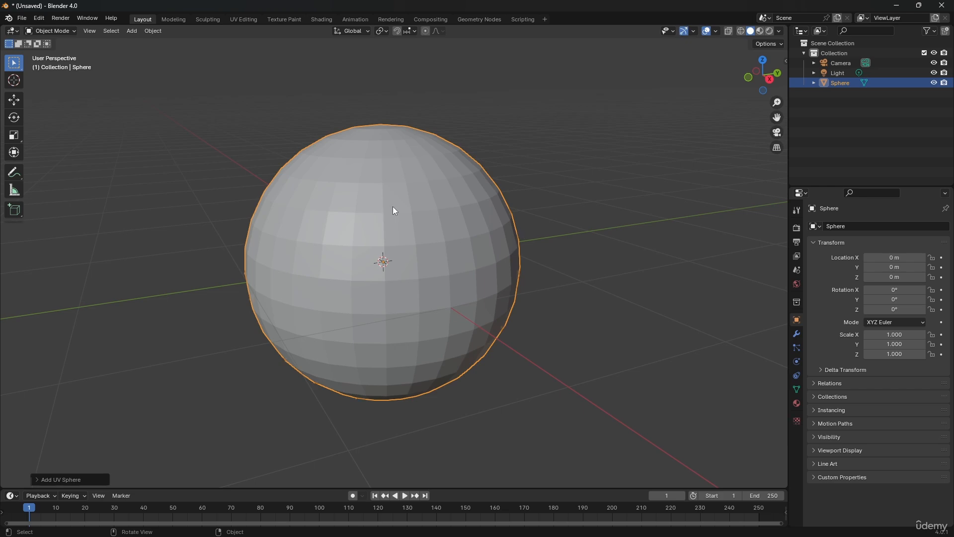
# Enter Edit Mode on the sphere and select a small patch of vertices on its upper side
pyautogui.press('Tab')
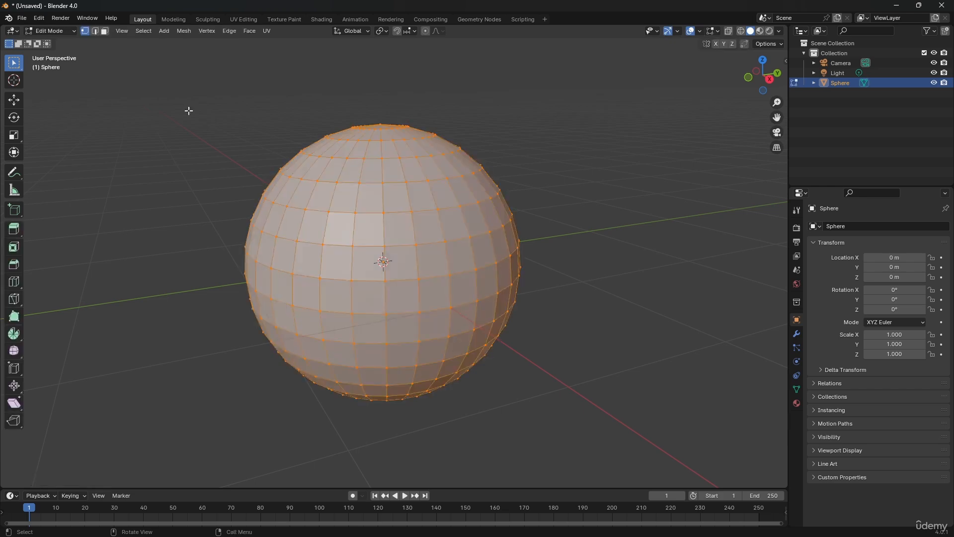
pyautogui.click(355, 212)
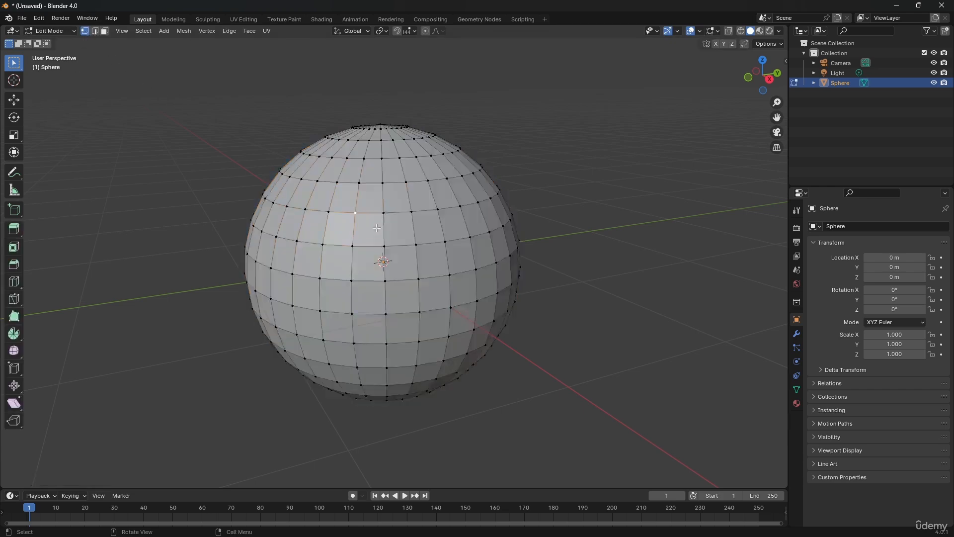
pyautogui.moveTo(394, 230); pyautogui.dragTo(453, 222, button='middle')
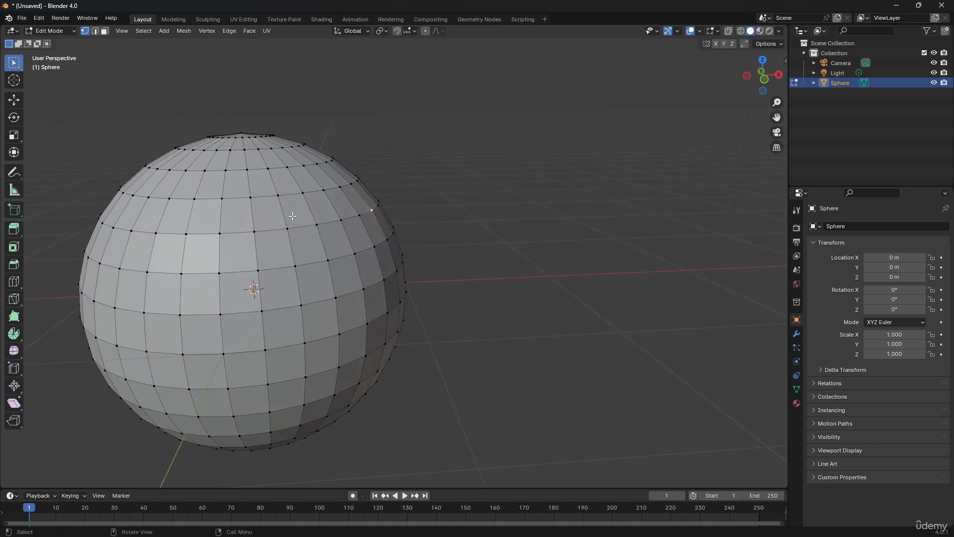
pyautogui.moveTo(293, 209); pyautogui.dragTo(365, 267)
pyautogui.moveTo(364, 267)
pyautogui.mouseDown(button='middle')
pyautogui.moveTo(348, 262)
pyautogui.moveTo(351, 269)
pyautogui.mouseUp(button='middle')
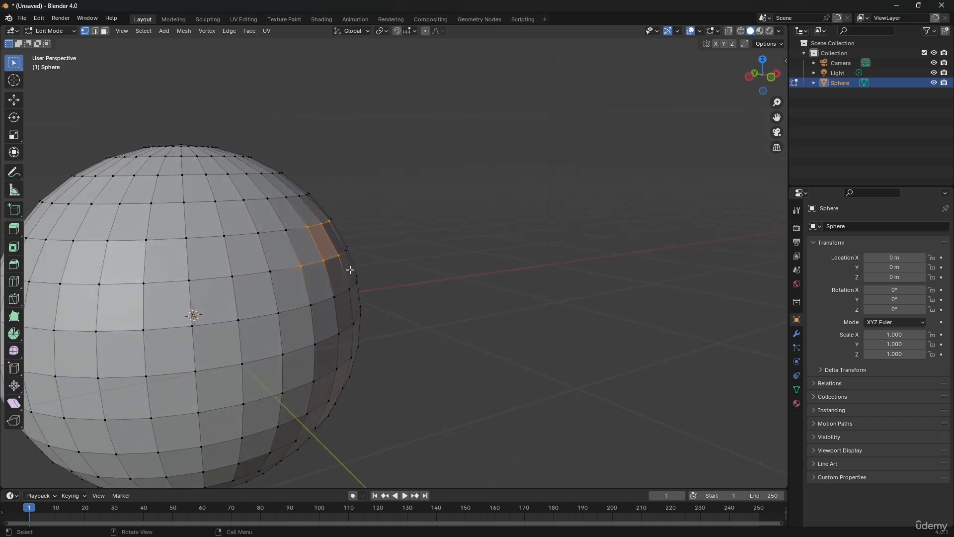
# Try moving the selected patch of vertices away from the sphere without proportional editing
pyautogui.press('e')
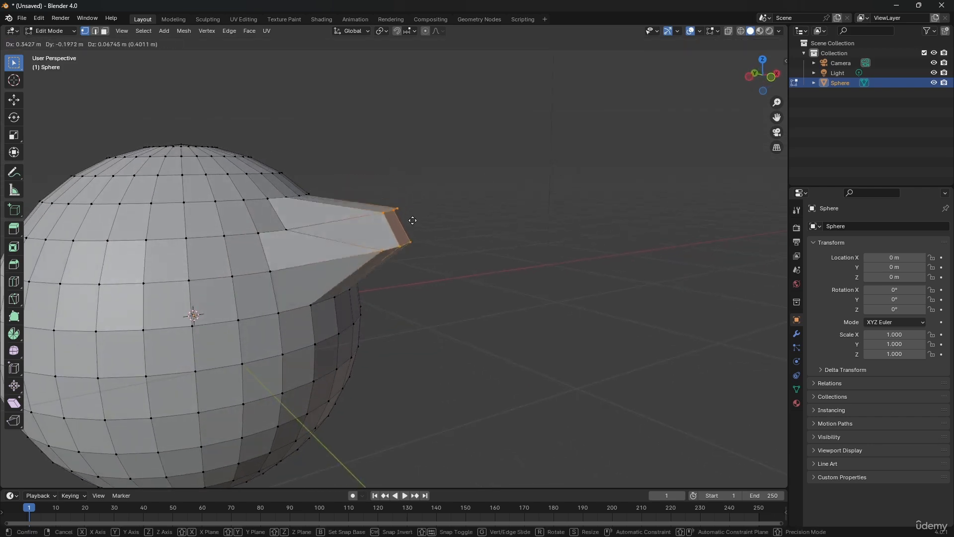
pyautogui.rightClick(471, 167)
pyautogui.press('e')
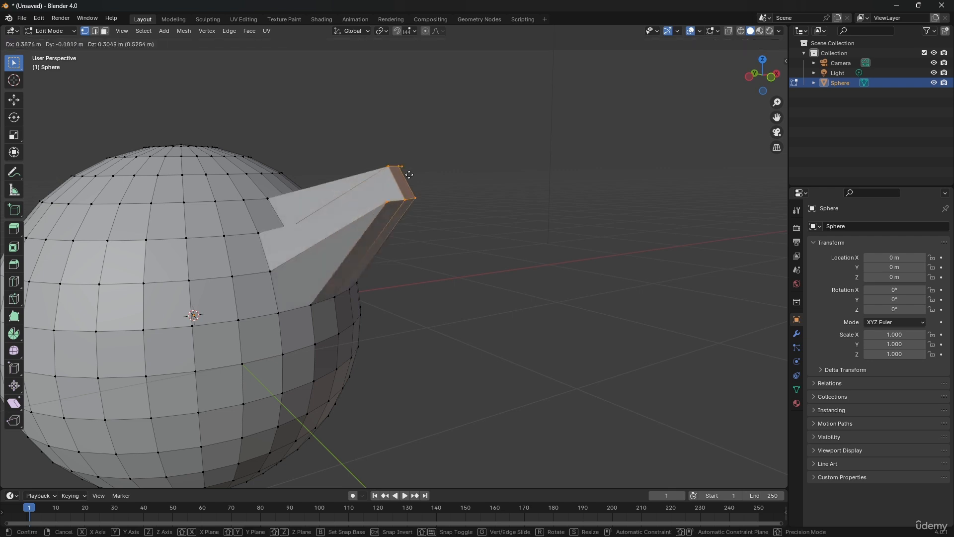
pyautogui.rightClick(436, 200)
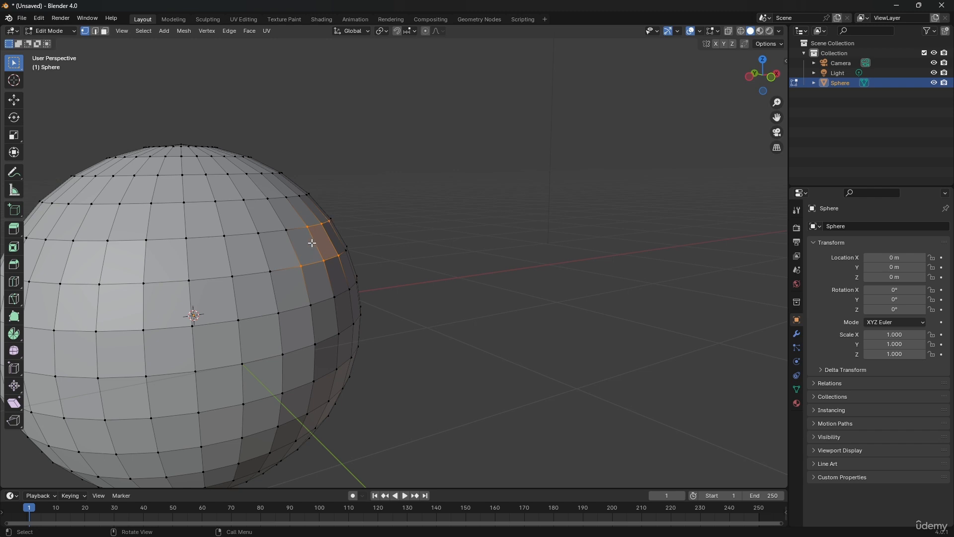
# Enable proportional editing and set its influence size to about 0.91 m during a trial move of the selected patch
pyautogui.scroll(-2, 320, 240)
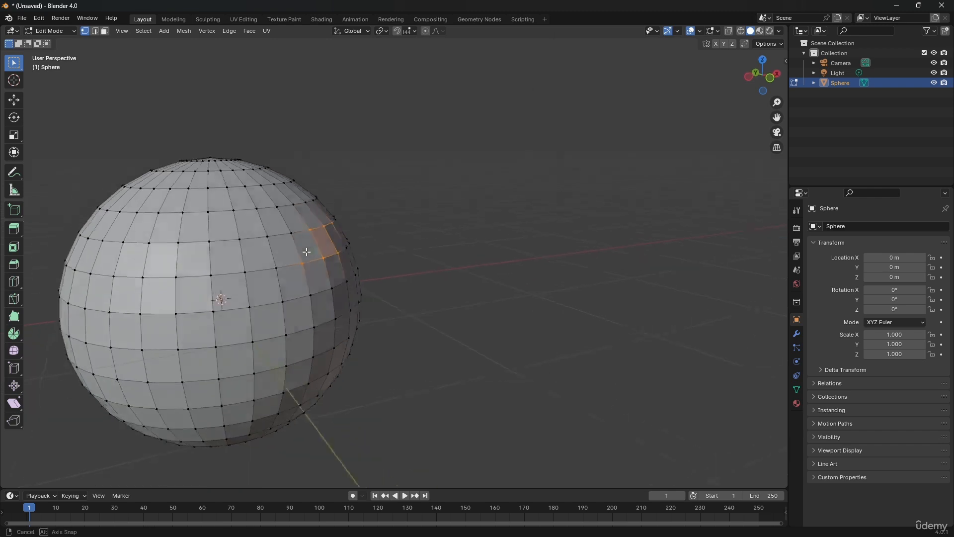
pyautogui.moveTo(318, 241); pyautogui.dragTo(302, 243, button='middle')
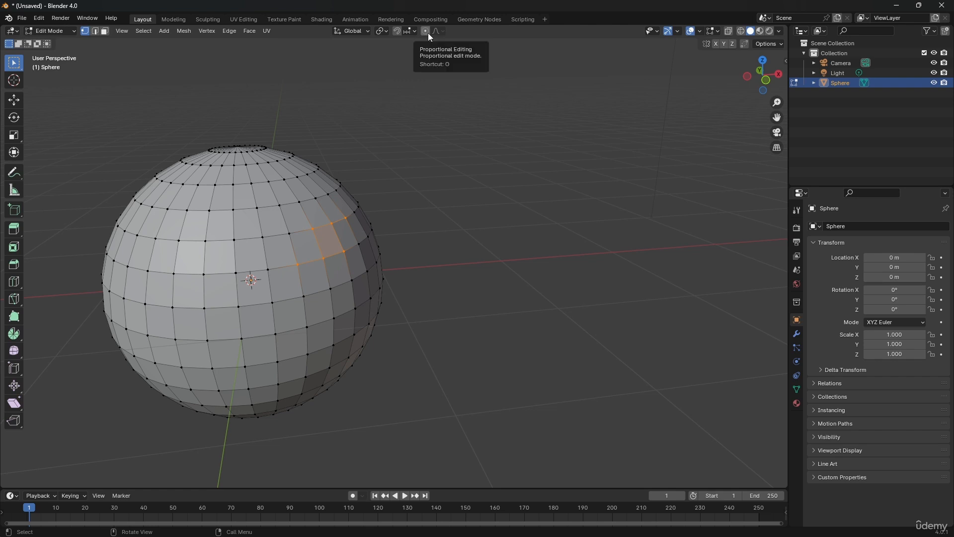
pyautogui.click(427, 32)
pyautogui.moveTo(250, 270); pyautogui.dragTo(304, 247, button='middle')
pyautogui.scroll(2, 282, 244)
pyautogui.press('g')
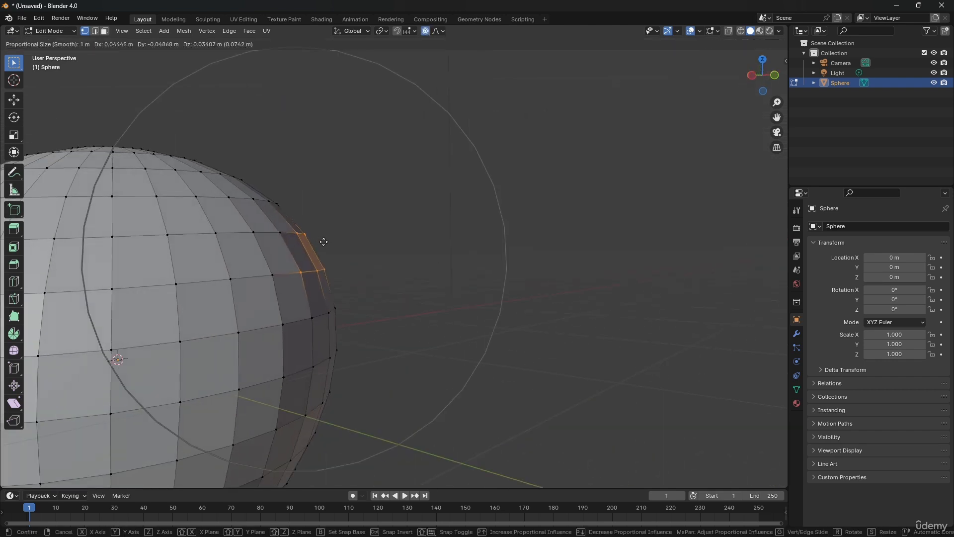
pyautogui.scroll(6, 324, 241)
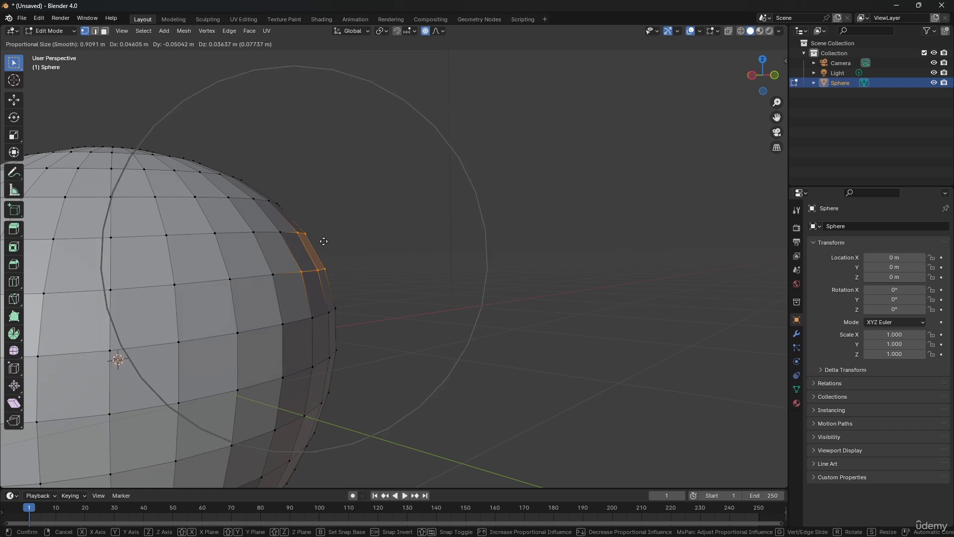
pyautogui.scroll(3, 324, 241)
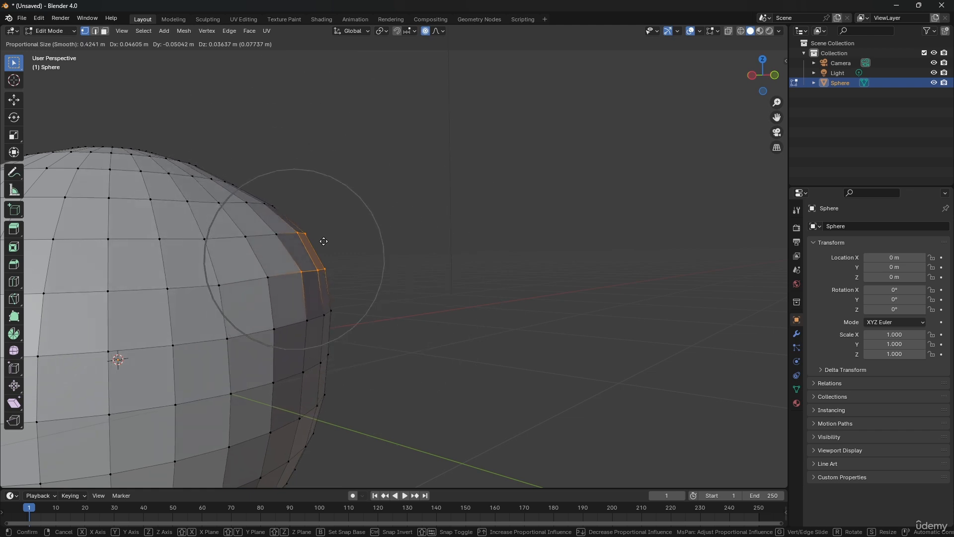
pyautogui.scroll(-8, 323, 241)
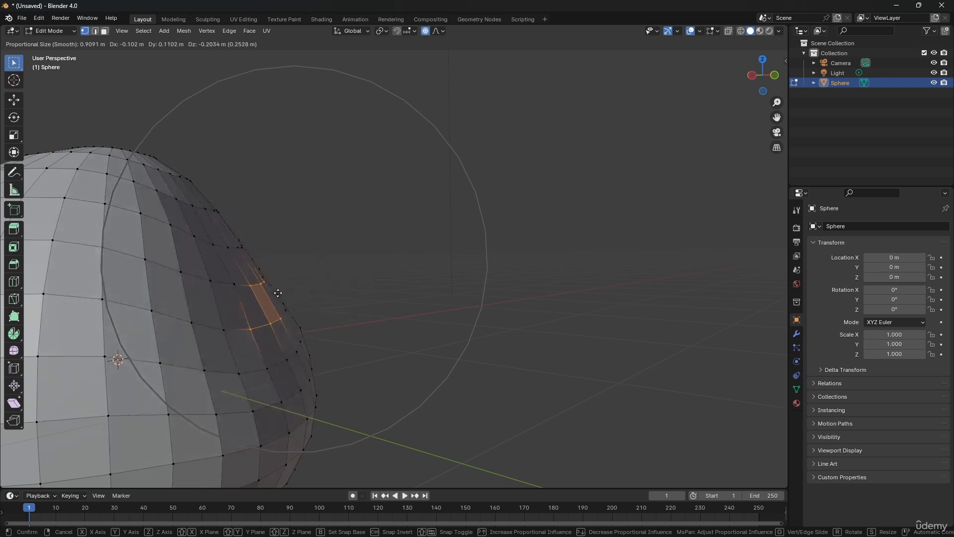
pyautogui.rightClick(405, 182)
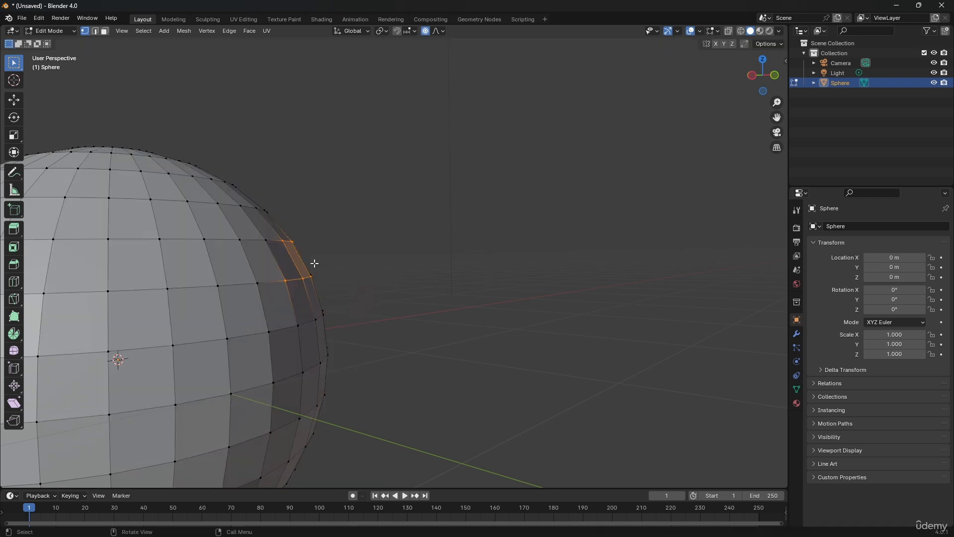
pyautogui.moveTo(290, 253)
pyautogui.mouseDown(button='middle')
pyautogui.moveTo(245, 279)
pyautogui.moveTo(290, 262)
pyautogui.mouseUp(button='middle')
pyautogui.click(278, 248)
pyautogui.press('g')
pyautogui.rightClick(318, 234)
pyautogui.hotkey('ctrl', 'z')
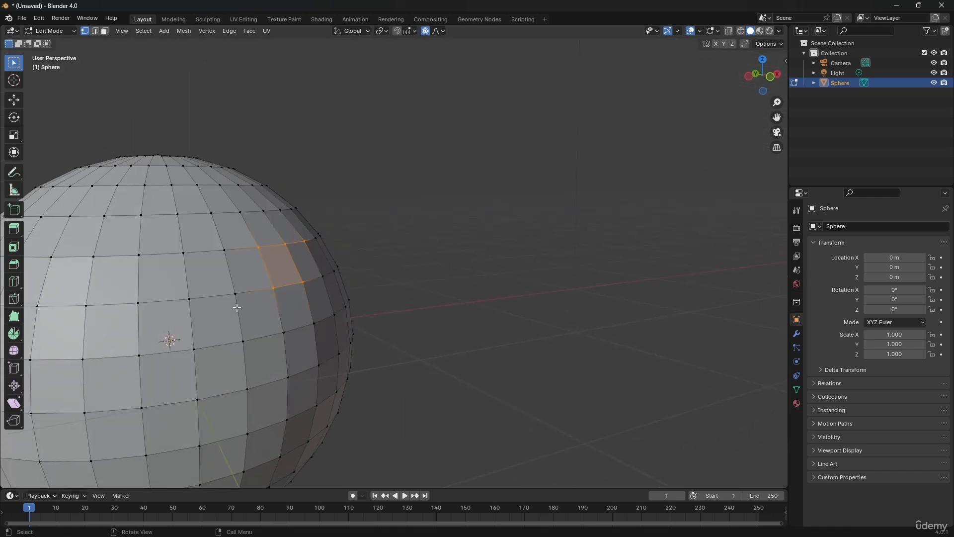
# Set the proportional editing falloff to Sharp and try moving the selected patch with it
pyautogui.moveTo(264, 272); pyautogui.dragTo(364, 243, button='middle')
pyautogui.click(440, 32)
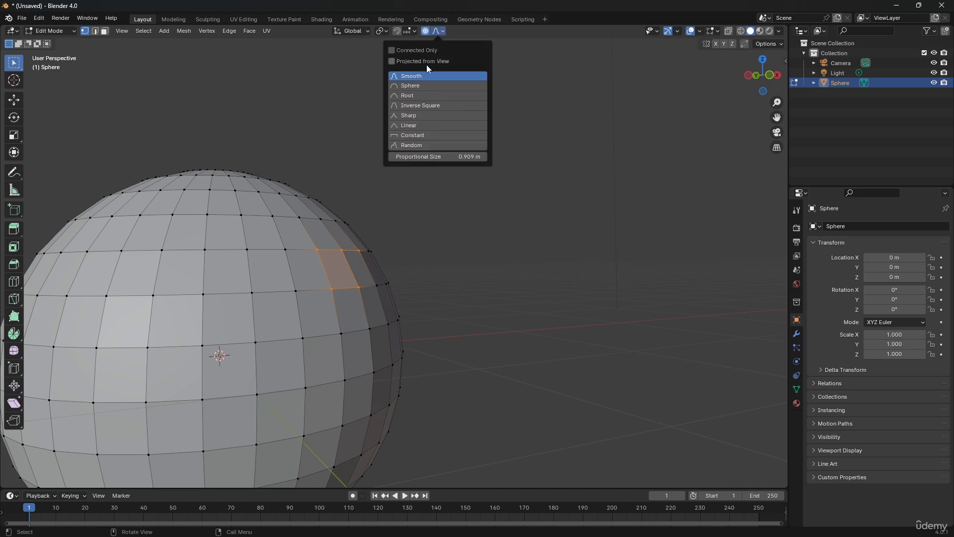
pyautogui.click(427, 115)
pyautogui.moveTo(347, 270); pyautogui.dragTo(366, 262, button='middle')
pyautogui.press('g')
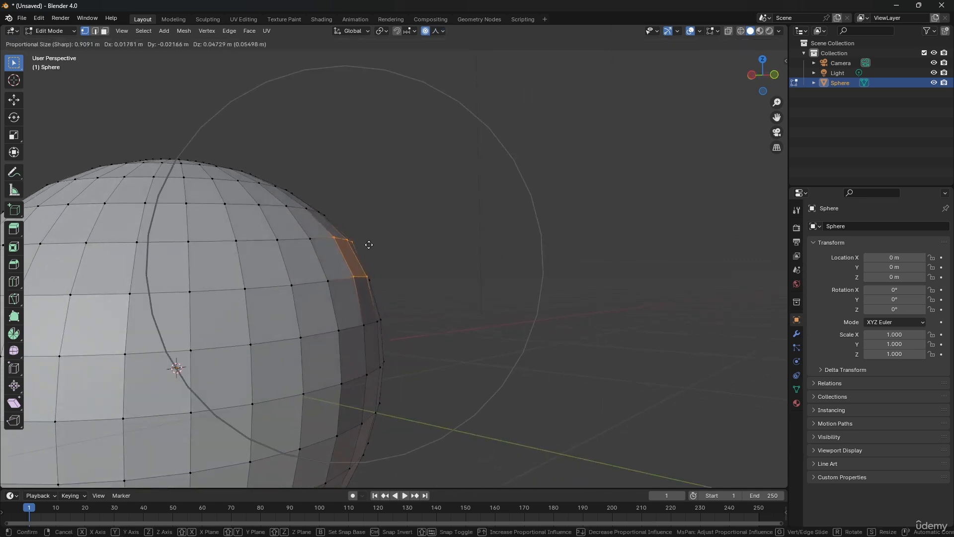
pyautogui.rightClick(438, 189)
pyautogui.press('g')
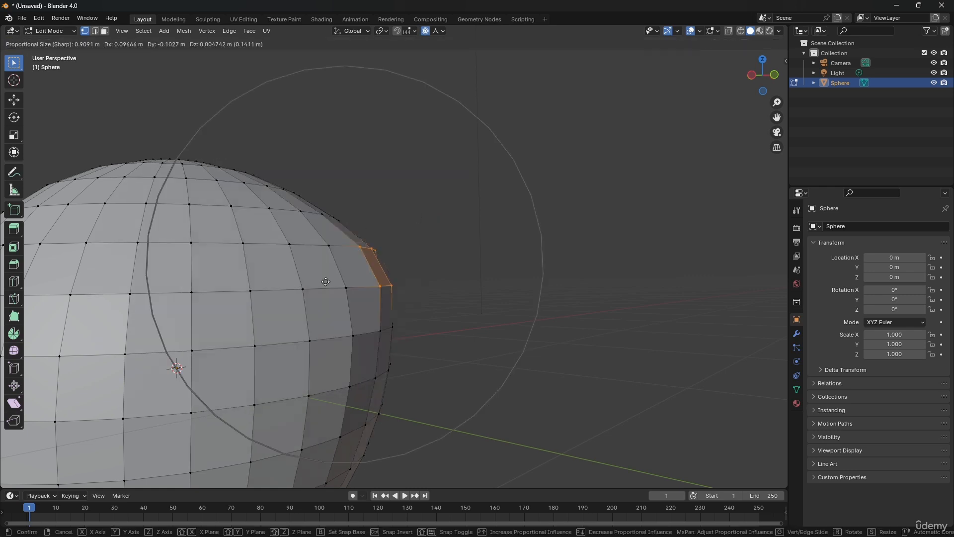
pyautogui.rightClick(398, 121)
# Set the proportional editing falloff to Smooth and try moving the selected patch with it
pyautogui.click(435, 32)
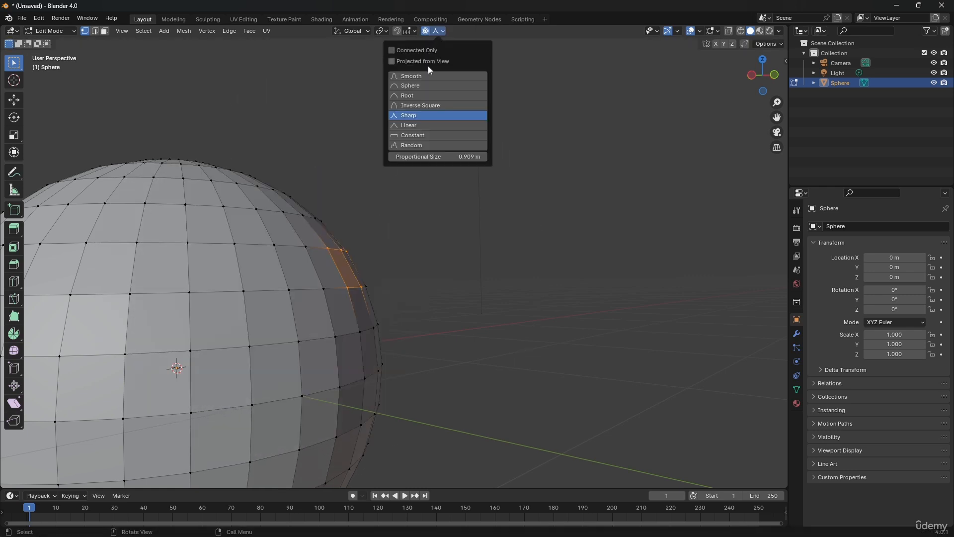
pyautogui.click(426, 74)
pyautogui.press('g')
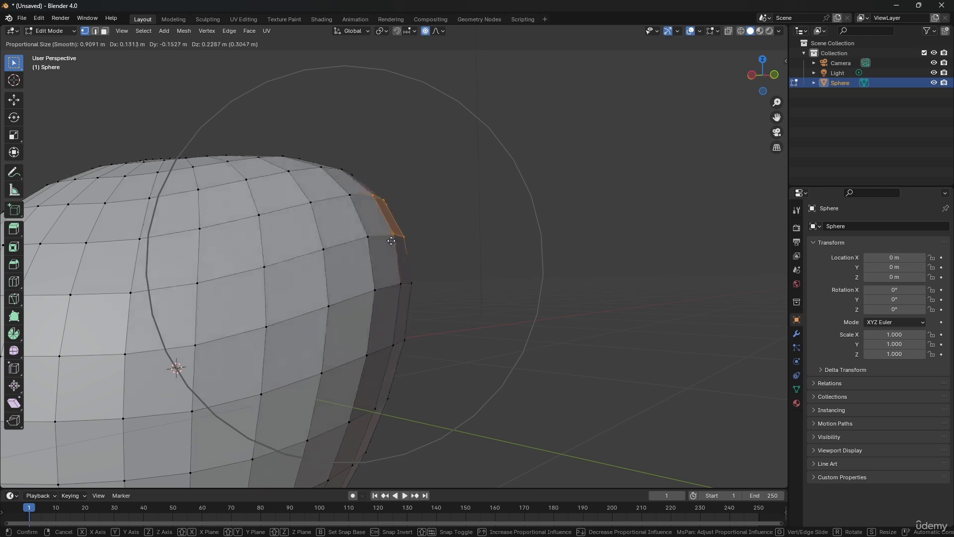
pyautogui.rightClick(398, 242)
pyautogui.moveTo(361, 242); pyautogui.dragTo(397, 279, button='middle')
pyautogui.scroll(-1, 272, 264)
pyautogui.click(438, 31)
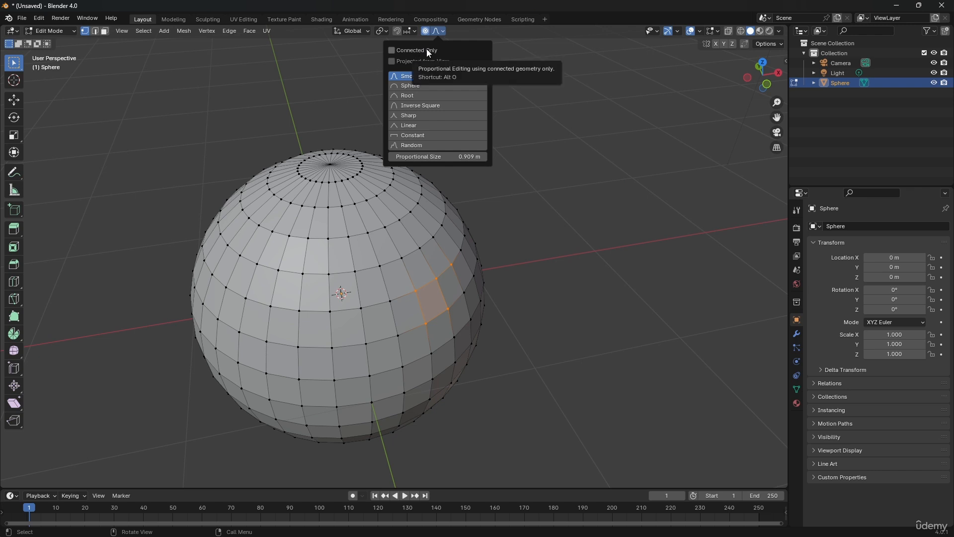
pyautogui.click(439, 29)
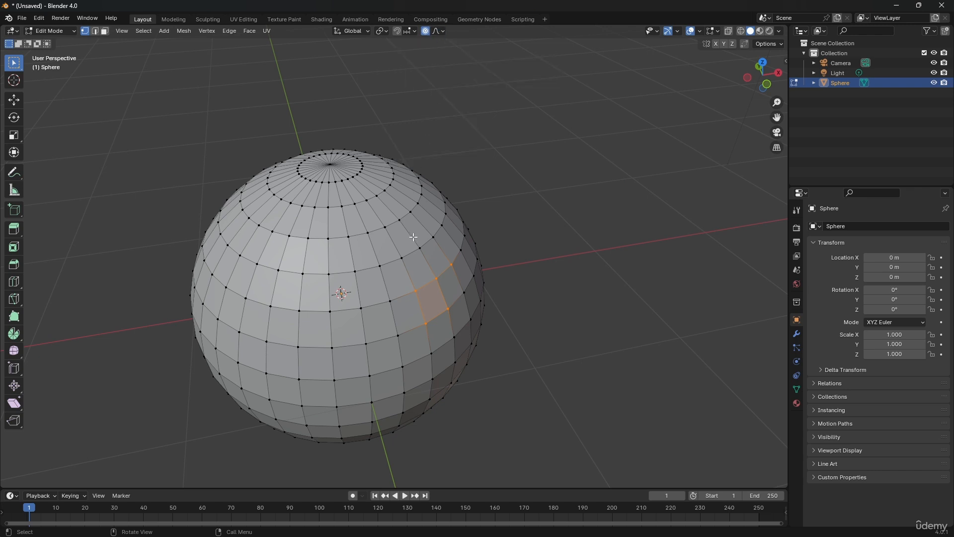
# Duplicate the entire sphere mesh and place the copy about 2 m along X and 1 m up from the original
pyautogui.press('a')
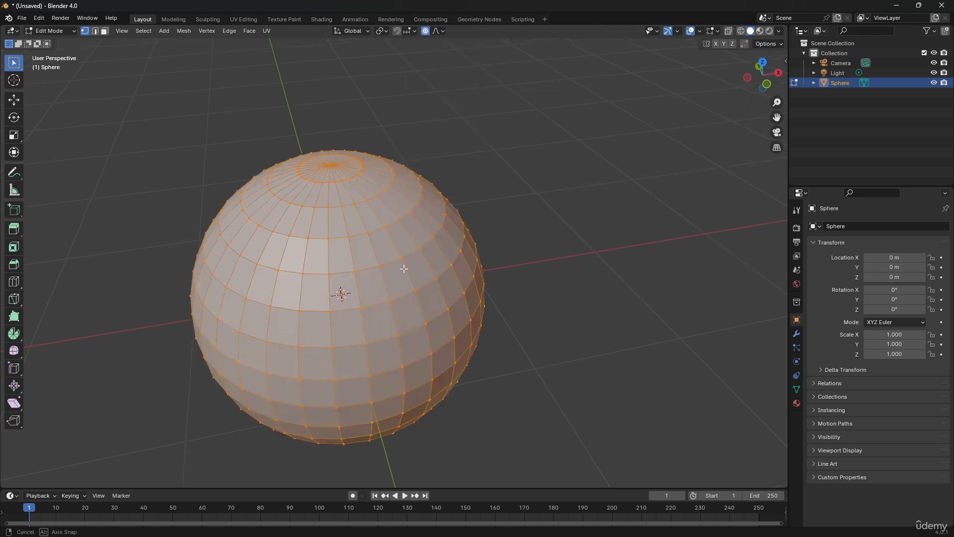
pyautogui.moveTo(404, 269); pyautogui.dragTo(388, 283, button='middle')
pyautogui.hotkey('shift', 'd')
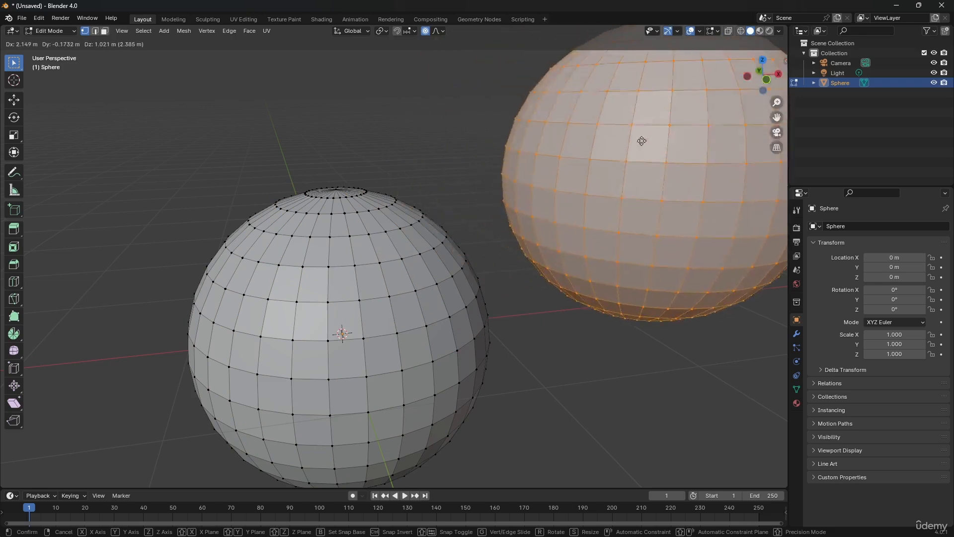
pyautogui.click(633, 152)
# Select a few vertices on the duplicate's side facing the original sphere and try moving them with proportional editing
pyautogui.keyDown('shift'); pyautogui.moveTo(599, 175); pyautogui.dragTo(512, 160, button='middle'); pyautogui.keyUp('shift')
pyautogui.hotkey('alt', 'a')
pyautogui.moveTo(401, 164); pyautogui.dragTo(450, 208)
pyautogui.press('g')
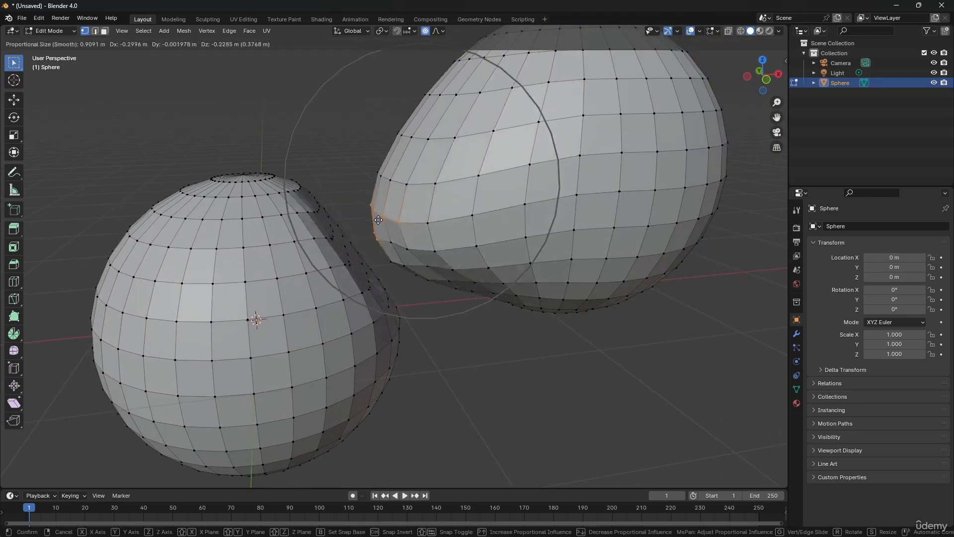
pyautogui.press('Escape')
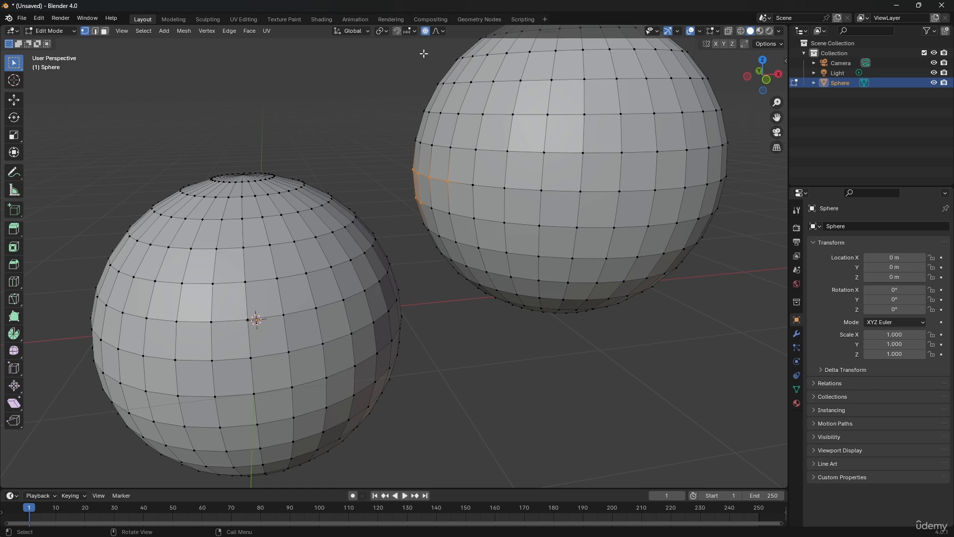
# Restrict proportional editing to connected geometry only and try moving the duplicate's selected vertices
pyautogui.click(439, 32)
pyautogui.press('g')
pyautogui.press('Escape')
pyautogui.moveTo(456, 167); pyautogui.dragTo(440, 120, button='middle')
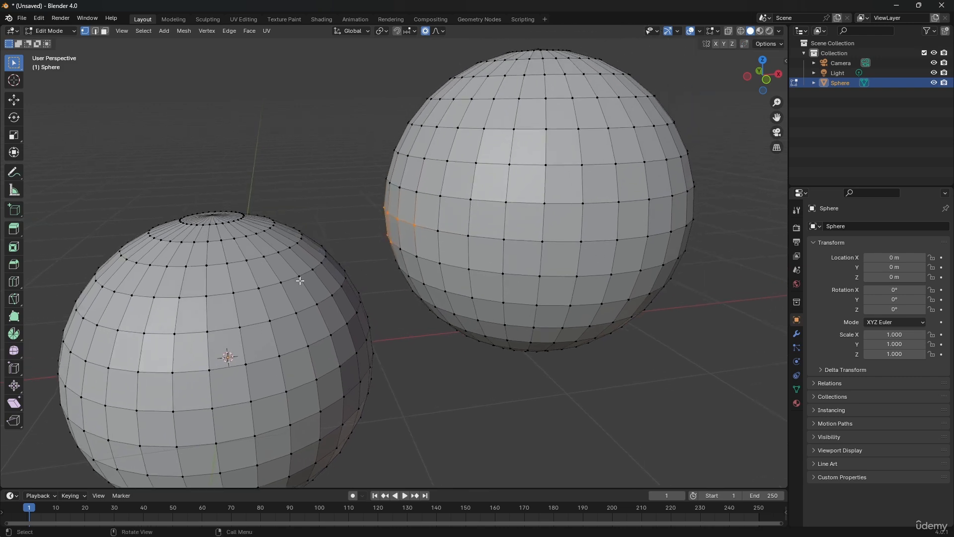
pyautogui.click(437, 32)
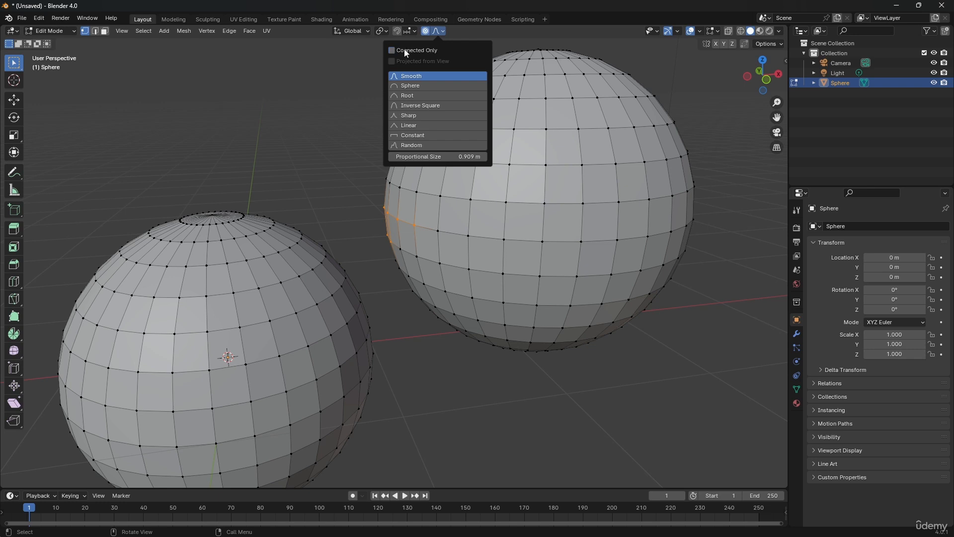
# Select all the linked geometry of the duplicate sphere and delete its vertices
pyautogui.click(517, 176)
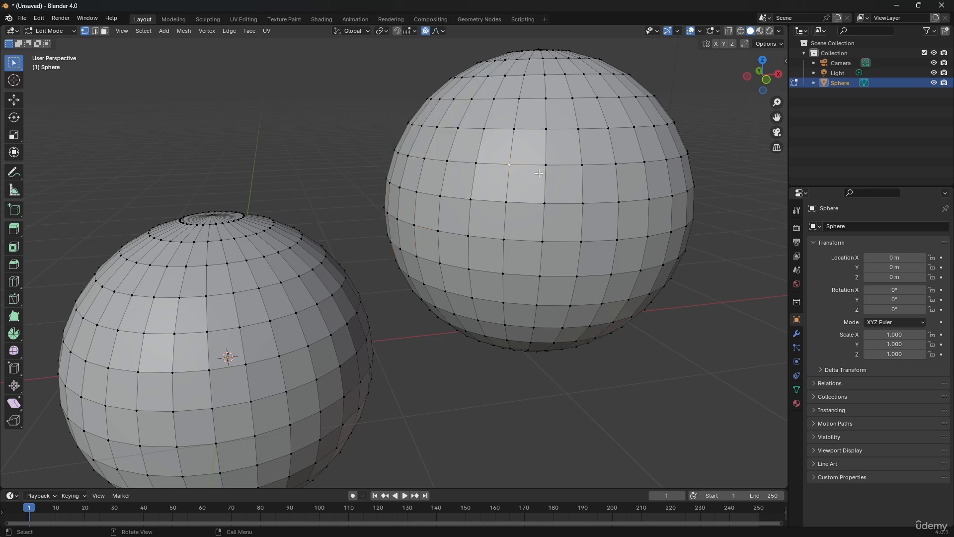
pyautogui.hotkey('ctrl', 'l')
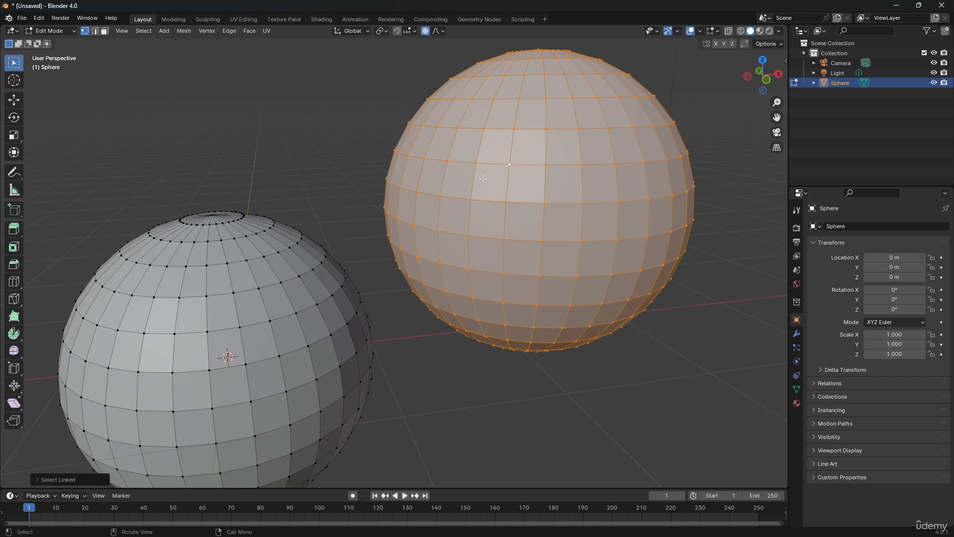
pyautogui.press('x')
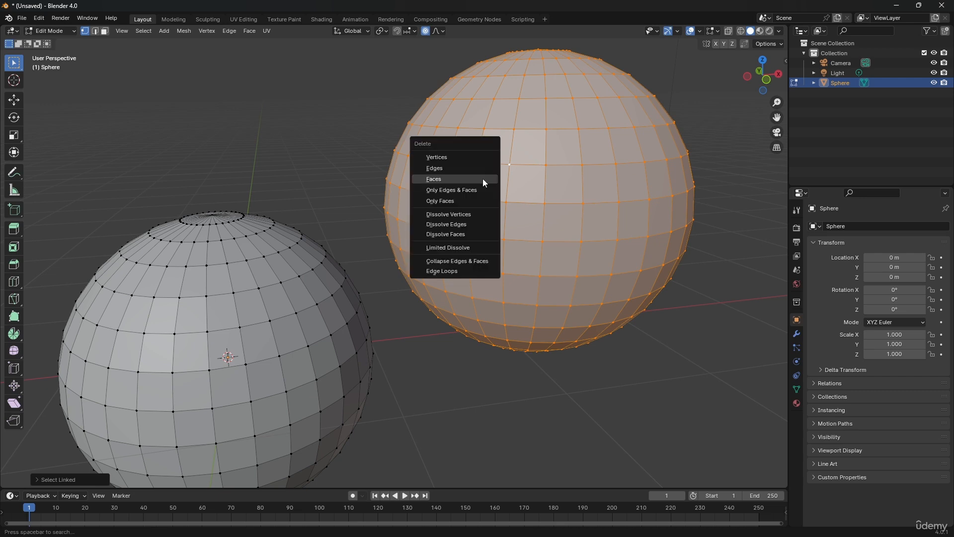
pyautogui.click(453, 158)
# Push the vertices at the remaining sphere's top pole downward with a proportional size of 1.1 m to form a rounded hollow
pyautogui.keyDown('shift'); pyautogui.moveTo(287, 268); pyautogui.dragTo(424, 151, button='middle'); pyautogui.keyUp('shift')
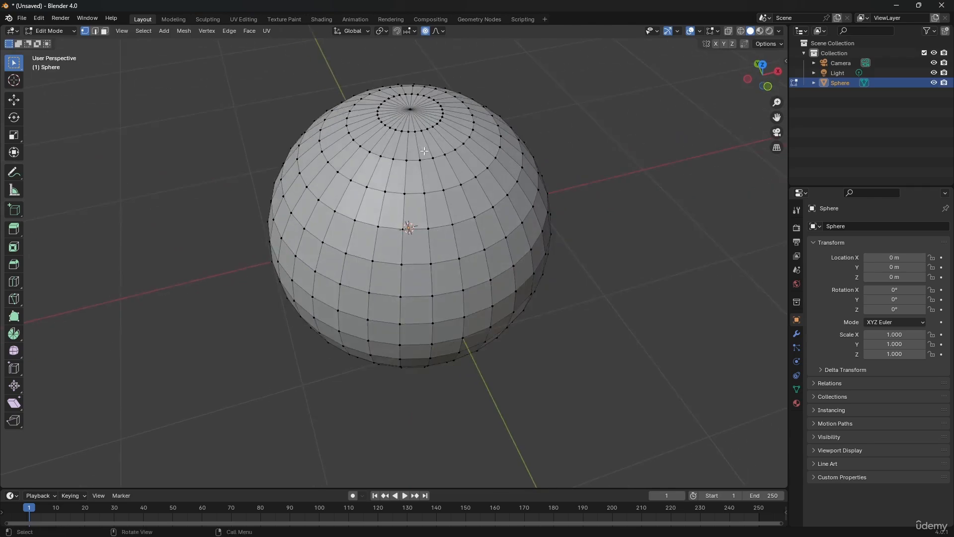
pyautogui.keyDown('shift'); pyautogui.moveTo(412, 116); pyautogui.dragTo(433, 175, button='middle'); pyautogui.keyUp('shift')
pyautogui.press('g')
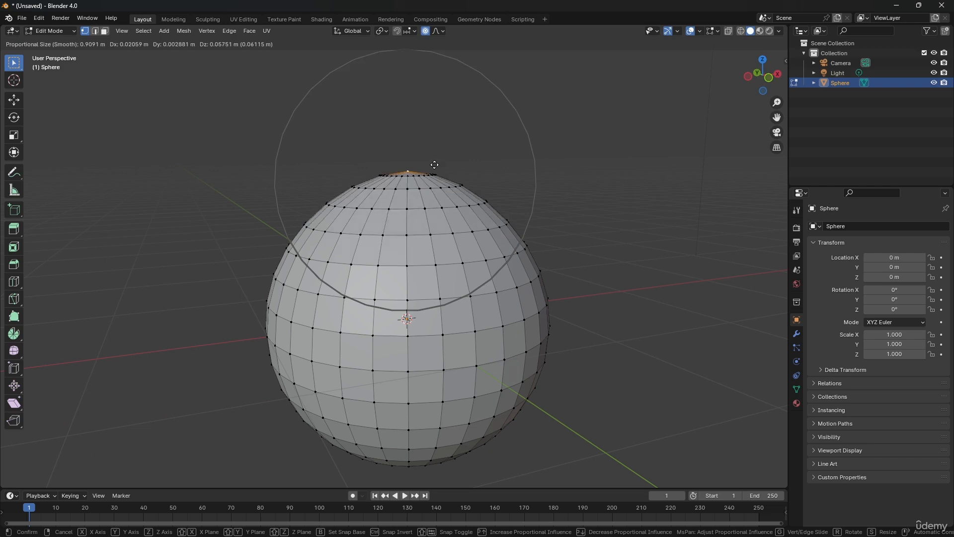
pyautogui.scroll(-4, 434, 169)
pyautogui.scroll(1, 434, 166)
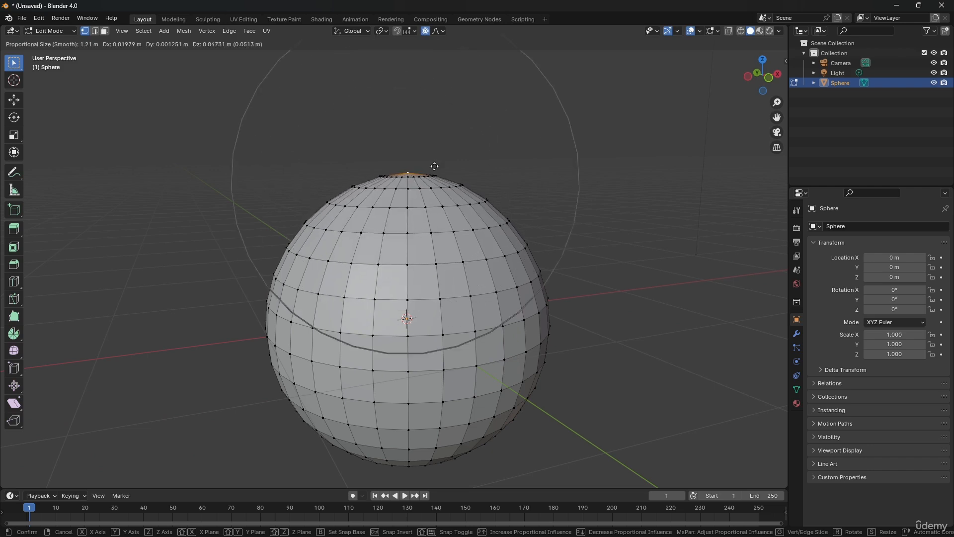
pyautogui.scroll(2, 434, 166)
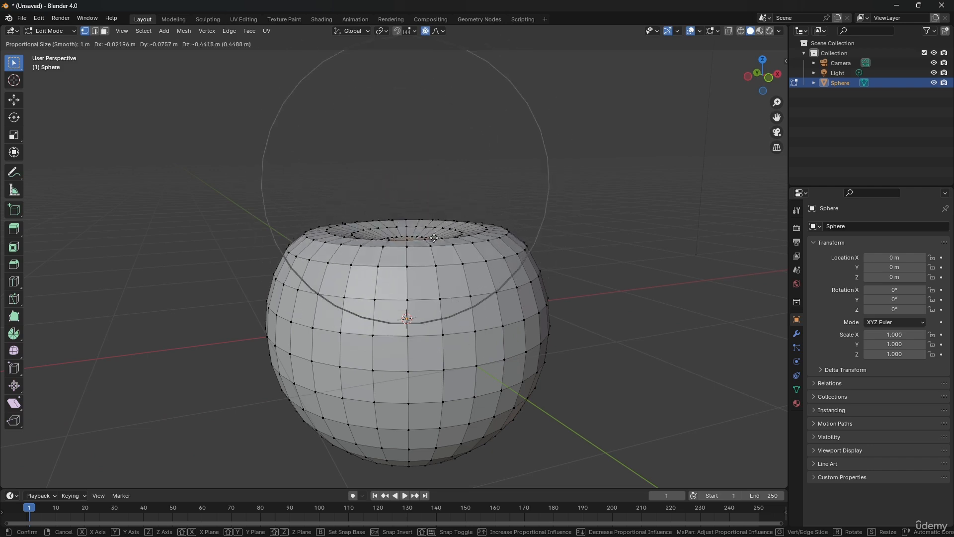
pyautogui.scroll(2, 437, 264)
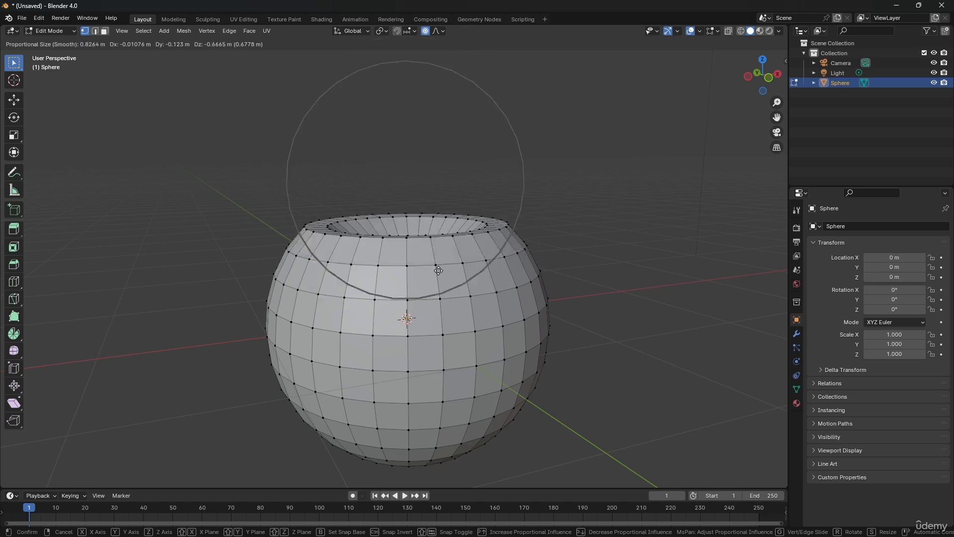
pyautogui.scroll(-3, 437, 271)
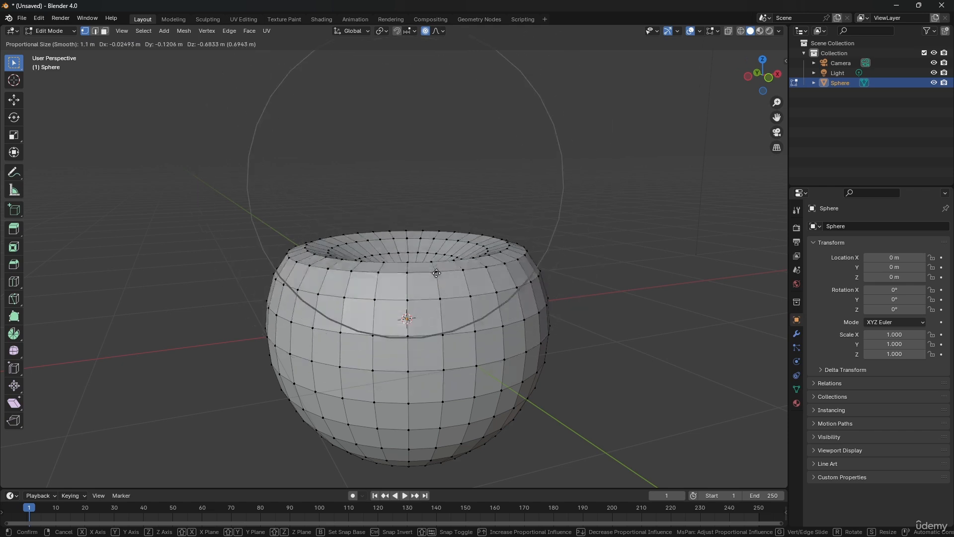
pyautogui.click(491, 293)
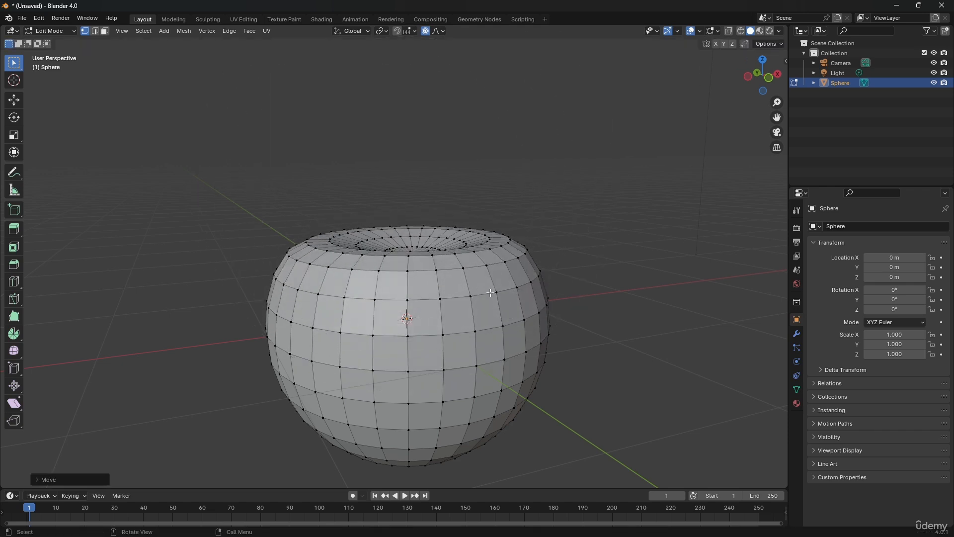
# Pull a few vertices near the upper rim about 0.13 m outward and up, and shift another vertex on the neighbouring side slightly
pyautogui.click(490, 292)
pyautogui.moveTo(440, 289); pyautogui.dragTo(483, 283, button='middle')
pyautogui.press('g')
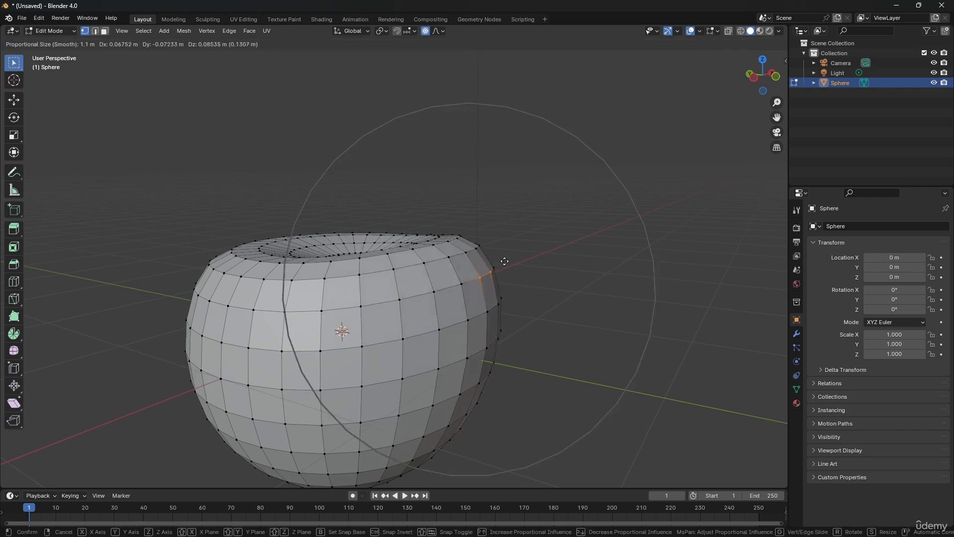
pyautogui.click(504, 262)
pyautogui.click(252, 308)
pyautogui.press('g')
pyautogui.click(263, 319)
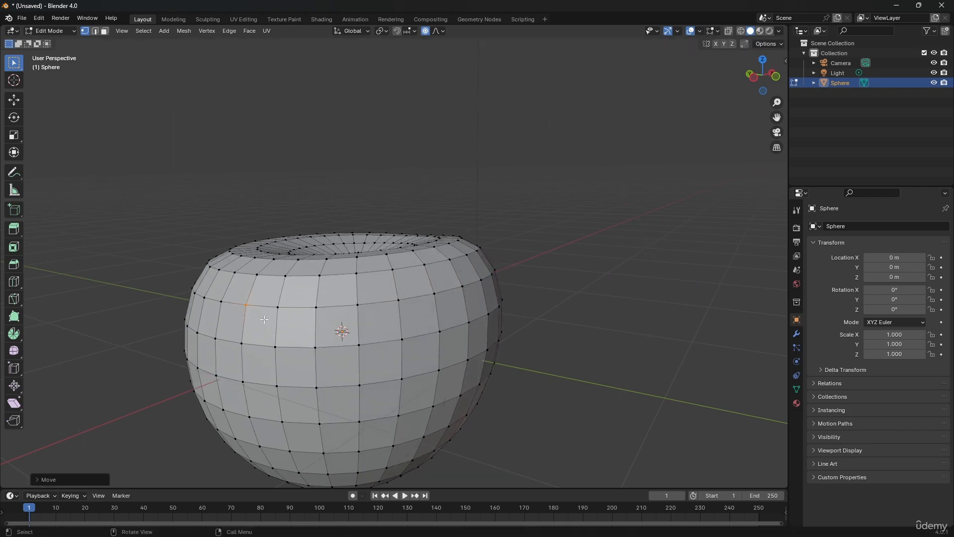
# Select a patch of vertices on another side of the upper rim and push it down with a proportional size of about 0.83 m
pyautogui.moveTo(285, 297); pyautogui.dragTo(268, 316, button='middle')
pyautogui.moveTo(309, 373); pyautogui.dragTo(361, 395)
pyautogui.moveTo(333, 318); pyautogui.dragTo(279, 286, button='middle')
pyautogui.moveTo(308, 277); pyautogui.dragTo(358, 322)
pyautogui.press('g')
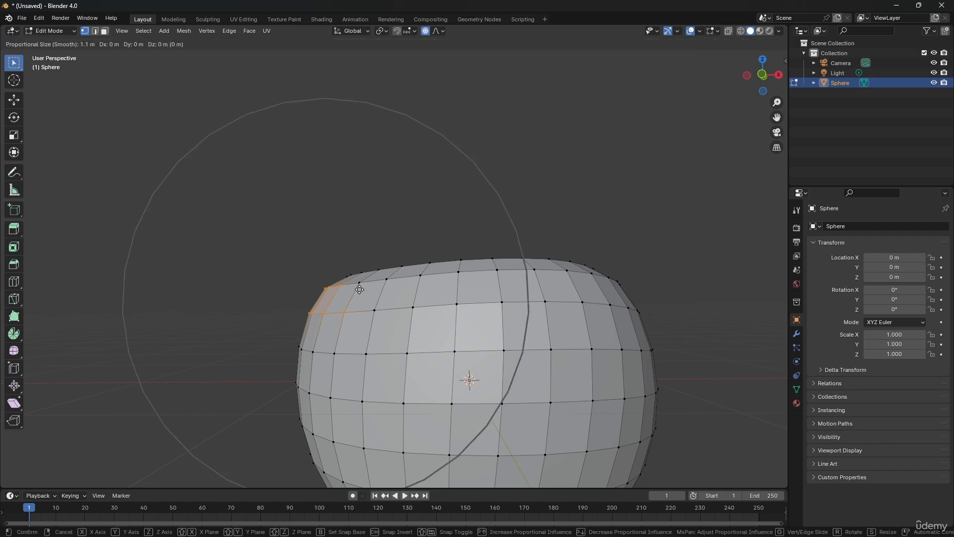
pyautogui.scroll(3, 357, 284)
pyautogui.click(361, 312)
pyautogui.moveTo(362, 312); pyautogui.dragTo(419, 300, button='middle')
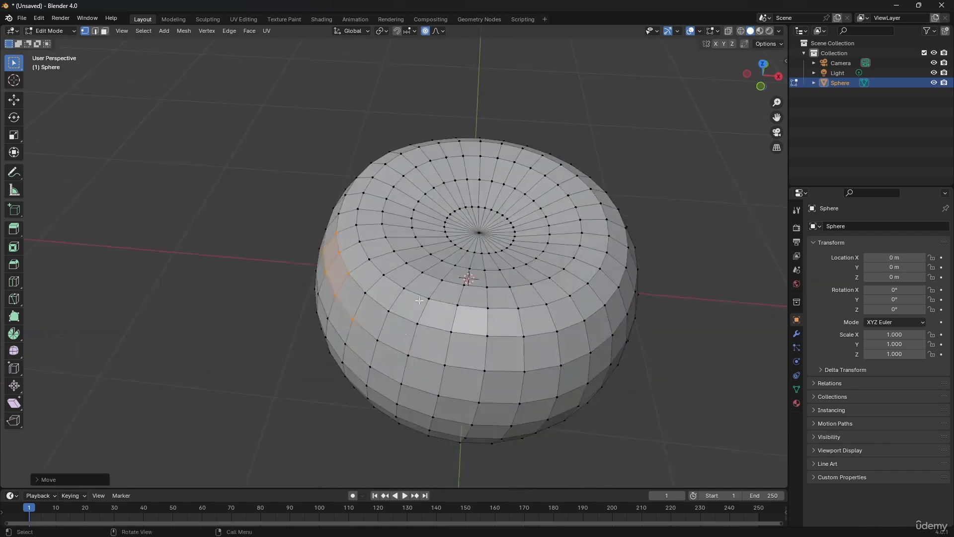
# Select a few vertices on the top surface between the pole and the rim and raise them slightly with proportional editing
pyautogui.moveTo(508, 177); pyautogui.dragTo(545, 211)
pyautogui.press('g')
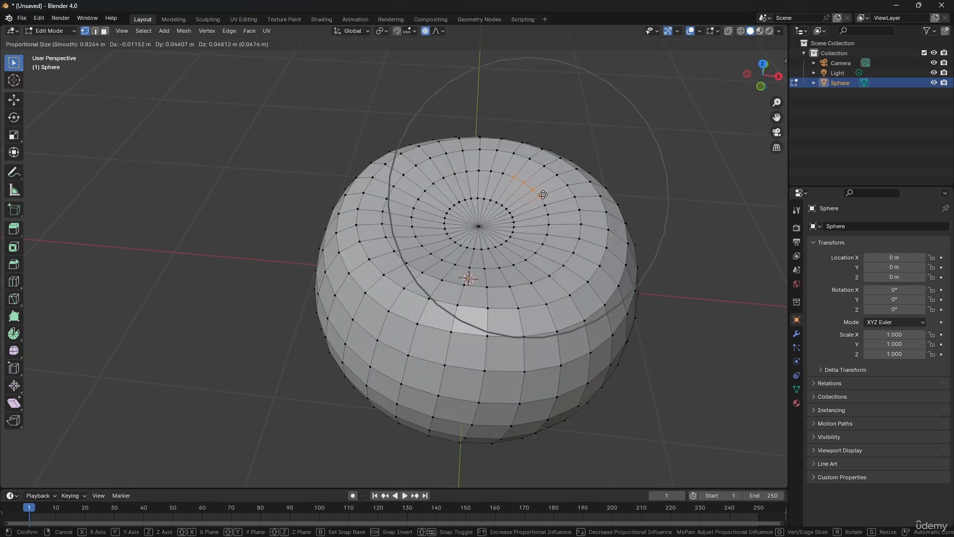
pyautogui.click(545, 186)
# Select a vertex at the bottom of the mesh, enlarge the proportional size to about 1.46 m and nudge the underside upward
pyautogui.moveTo(544, 187); pyautogui.dragTo(369, 267, button='middle')
pyautogui.scroll(-3, 370, 267)
pyautogui.moveTo(407, 317); pyautogui.dragTo(393, 270, button='middle')
pyautogui.keyDown('shift'); pyautogui.moveTo(384, 361); pyautogui.dragTo(455, 311, button='middle'); pyautogui.keyUp('shift')
pyautogui.click(405, 391)
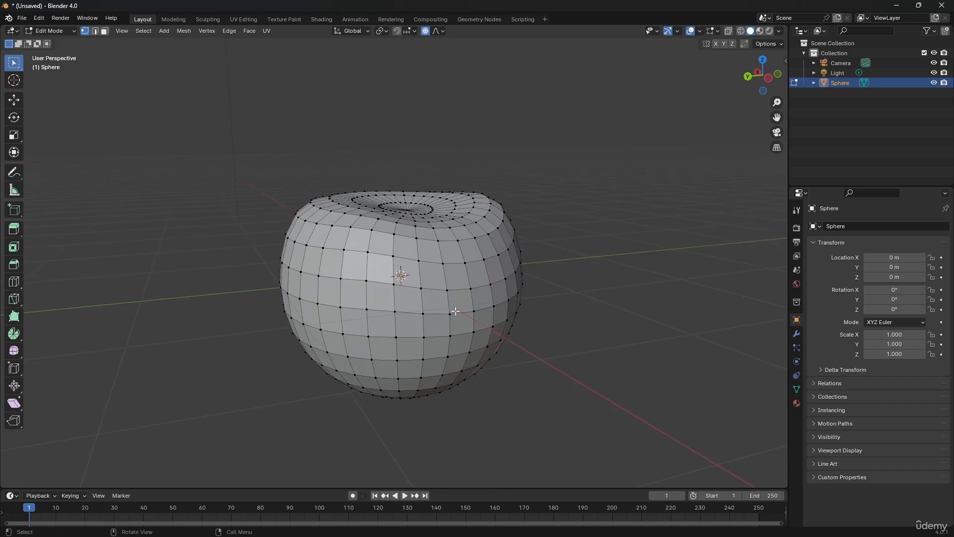
pyautogui.press('g')
pyautogui.scroll(-3, 455, 316)
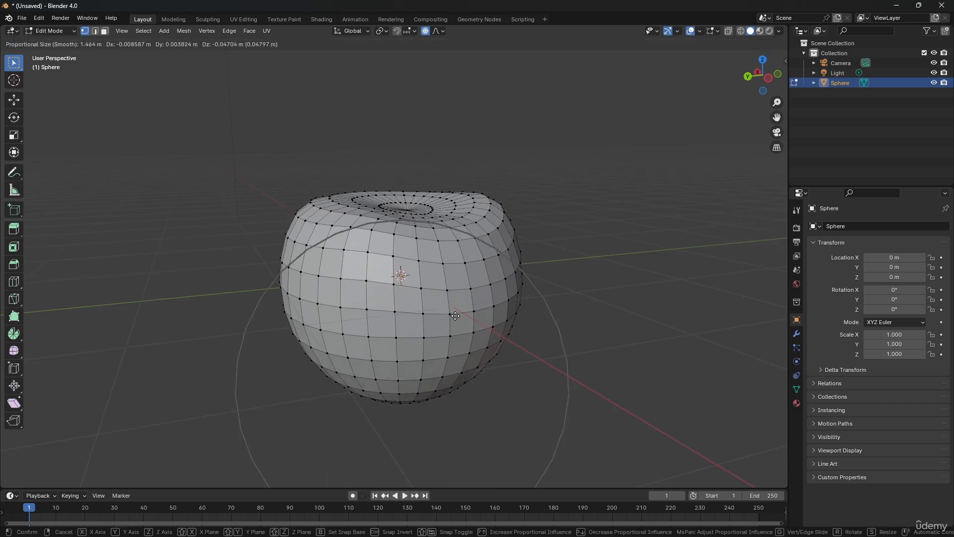
pyautogui.click(462, 301)
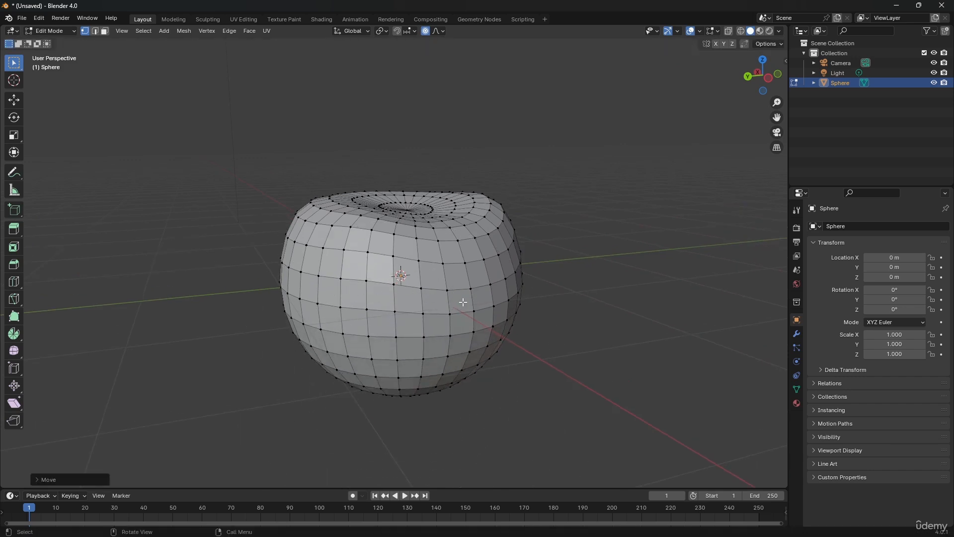
# Select a few vertices on the side at mid-height and push them slightly inward with a smaller proportional influence
pyautogui.moveTo(462, 301); pyautogui.dragTo(401, 291, button='middle')
pyautogui.scroll(2, 422, 295)
pyautogui.moveTo(377, 280); pyautogui.dragTo(416, 309)
pyautogui.press('g')
pyautogui.scroll(1, 417, 309)
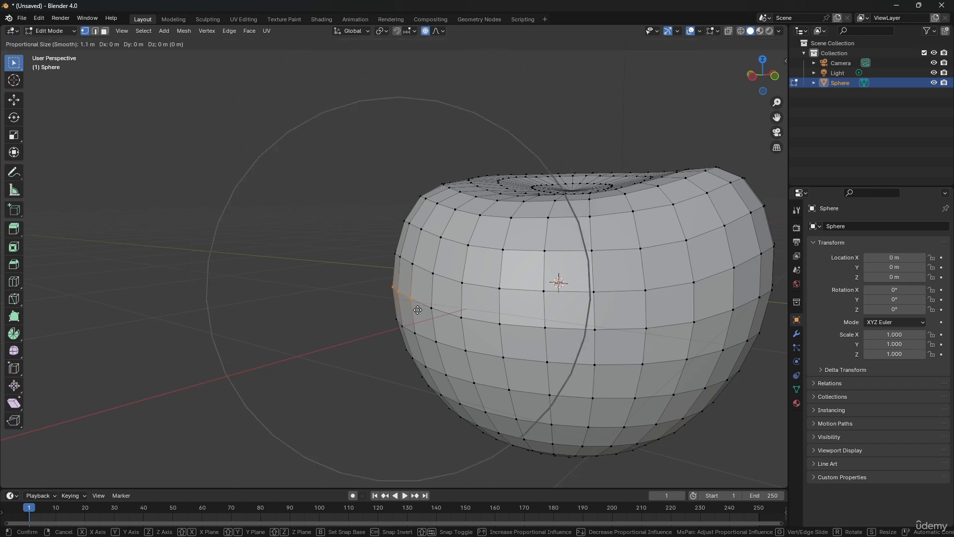
pyautogui.scroll(3, 418, 309)
pyautogui.click(422, 314)
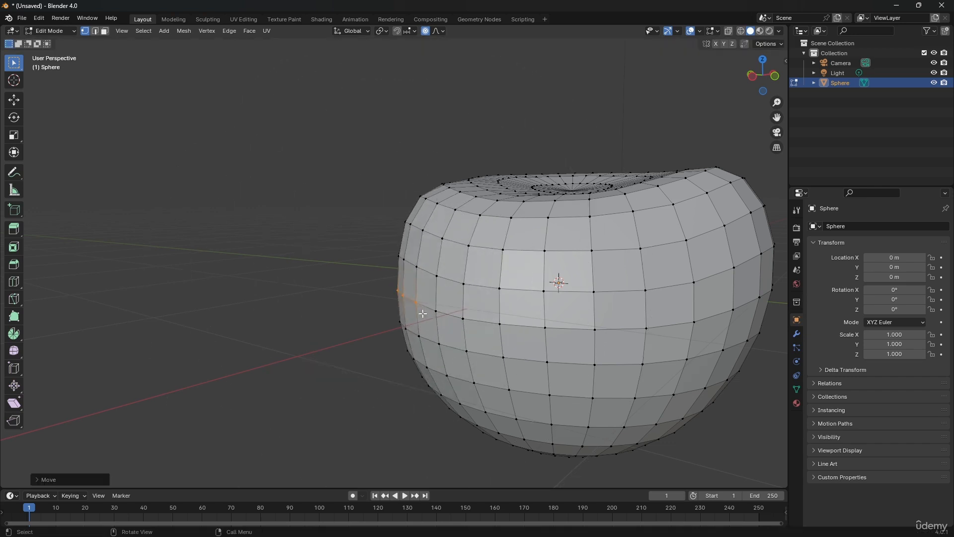
# Return to Object Mode and apply Shade Smooth to the reshaped sphere
pyautogui.moveTo(423, 240); pyautogui.dragTo(470, 308, button='middle')
pyautogui.press('Tab')
pyautogui.scroll(-4, 489, 229)
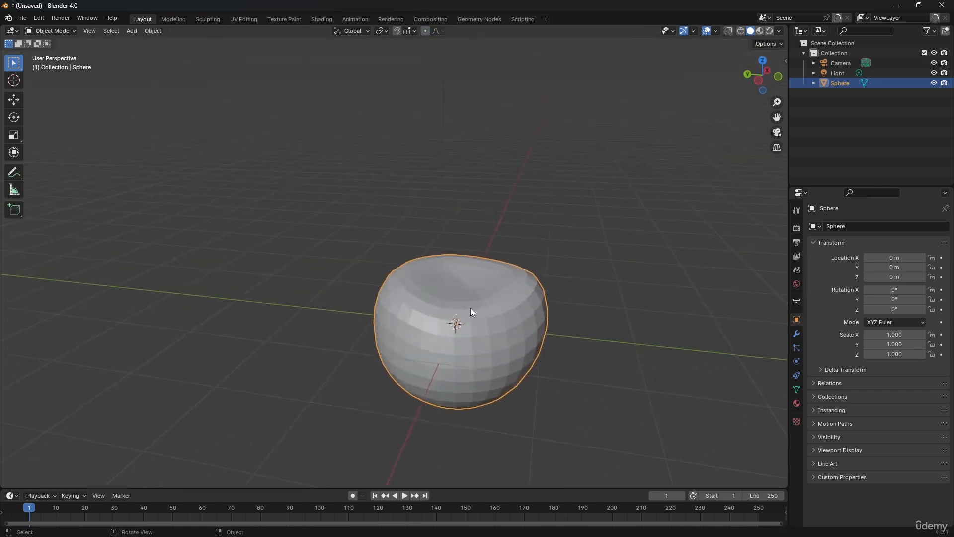
pyautogui.rightClick(471, 310)
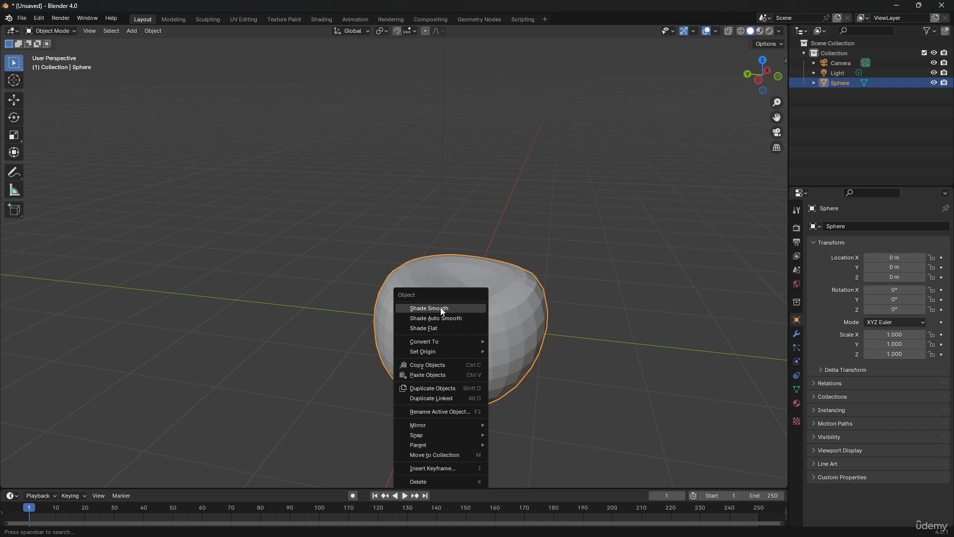
pyautogui.click(442, 308)
pyautogui.moveTo(440, 307)
pyautogui.mouseDown(button='middle')
pyautogui.moveTo(426, 280)
pyautogui.moveTo(467, 280)
pyautogui.moveTo(423, 241)
pyautogui.moveTo(460, 294)
pyautogui.moveTo(438, 291)
pyautogui.mouseUp(button='middle')
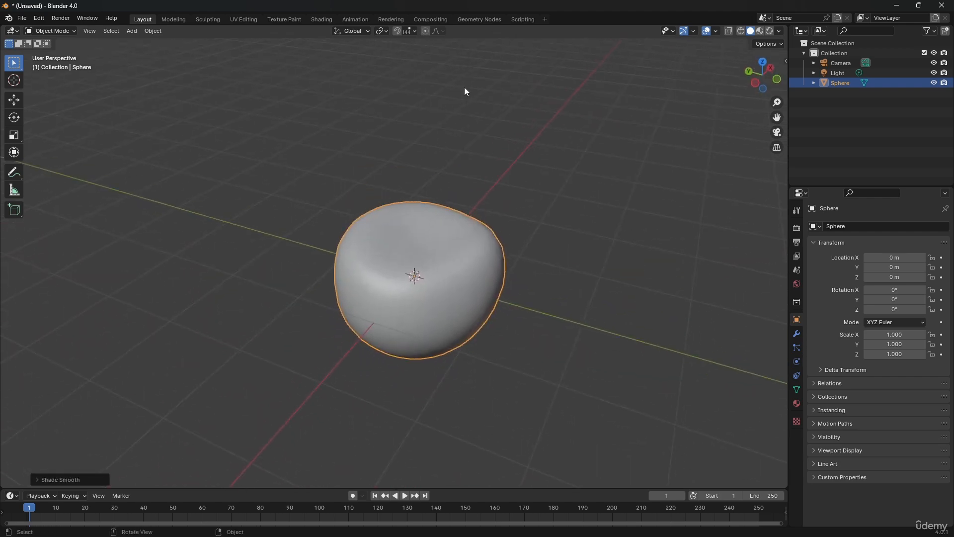